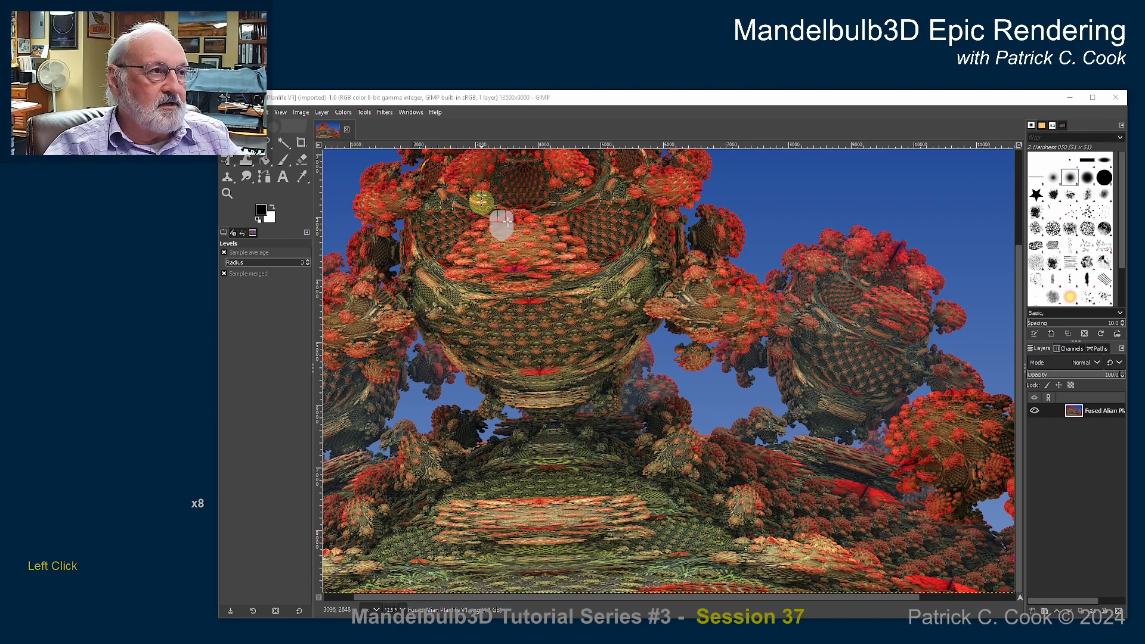
- Open the Curves adjustment clear of the main subject and add a midtone point to the Value curve at about input 120, output 134
{"action": "left_click", "coordinate": [349, 118]}
{"action": "left_click", "coordinate": [356, 240]}
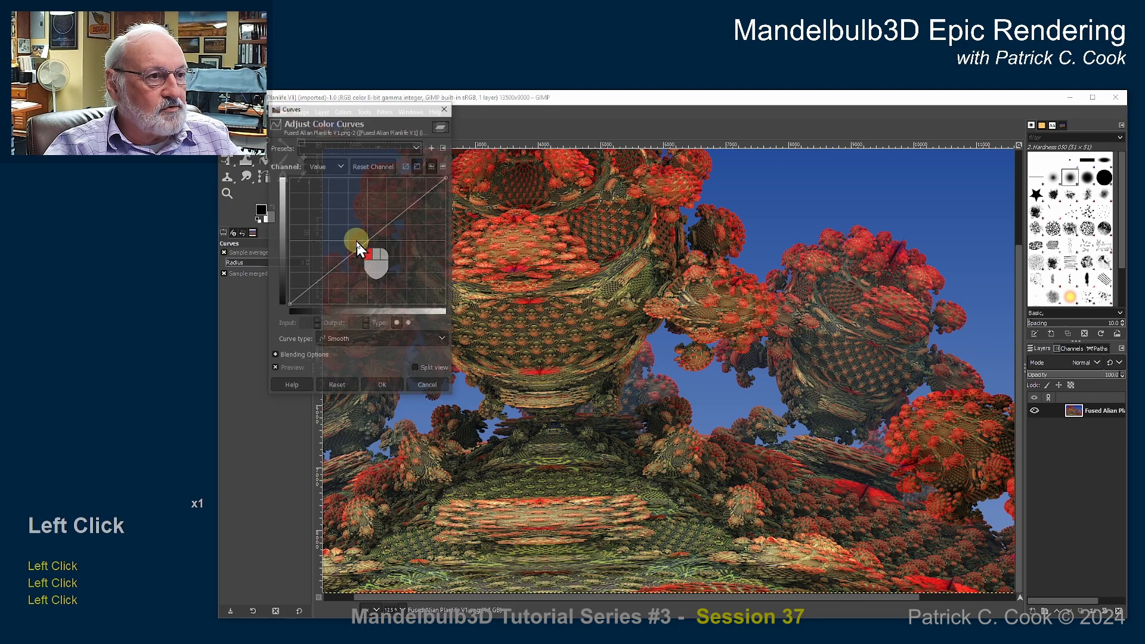
{"action": "left_click_drag", "start_coordinate": [365, 116], "coordinate": [666, 214]}
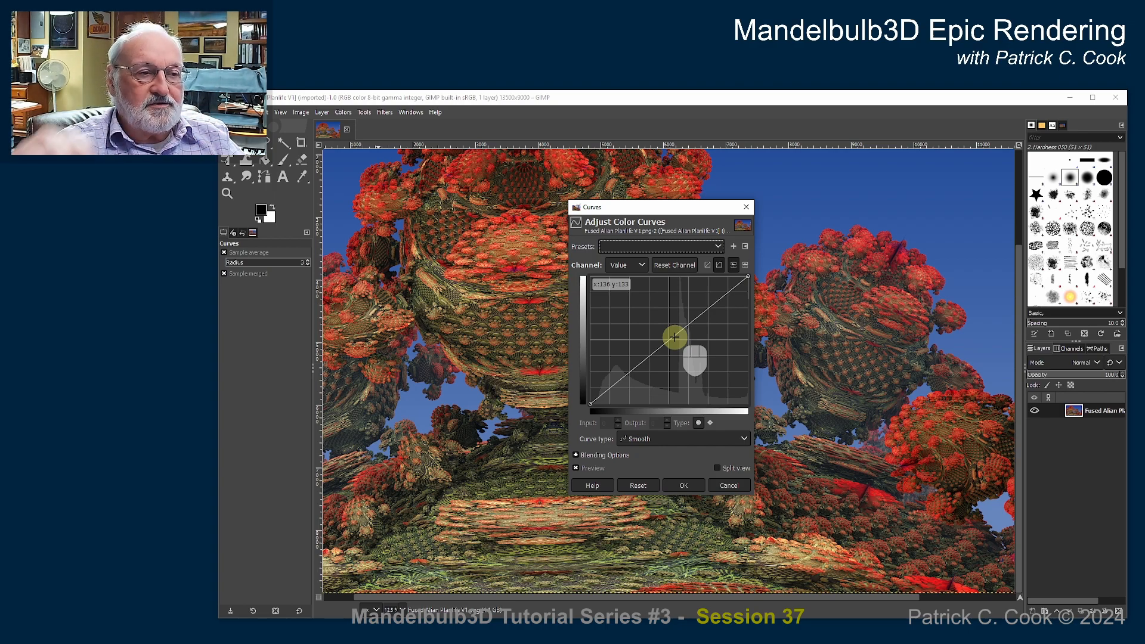
{"action": "left_click_drag", "start_coordinate": [671, 209], "coordinate": [850, 208]}
{"action": "left_click", "coordinate": [848, 335]}
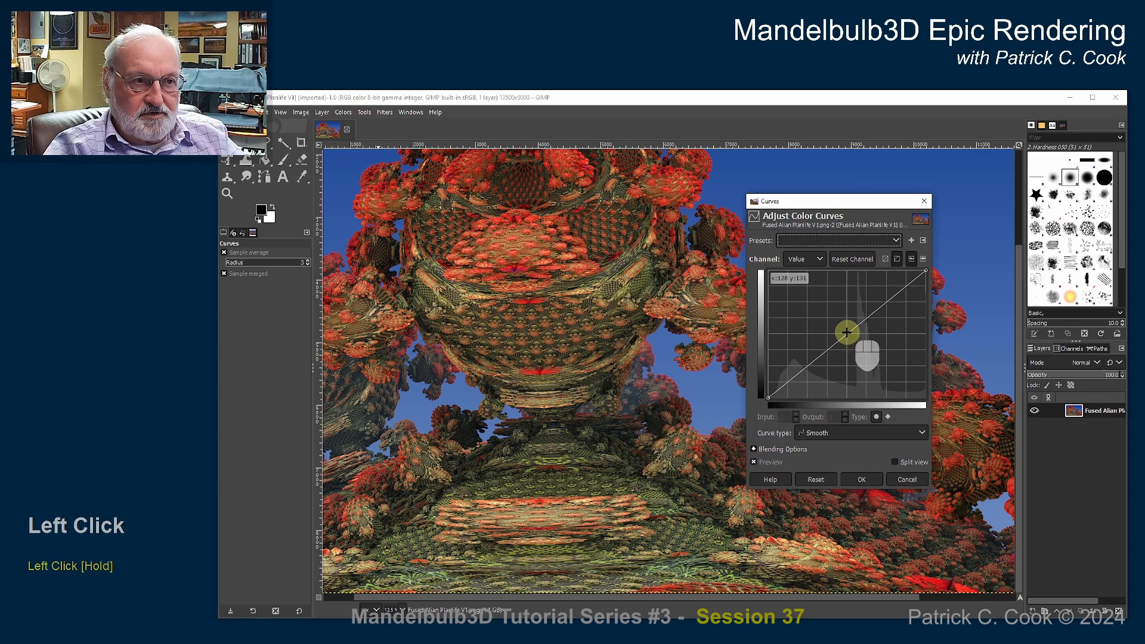
{"action": "left_click_drag", "start_coordinate": [847, 334], "coordinate": [842, 331]}
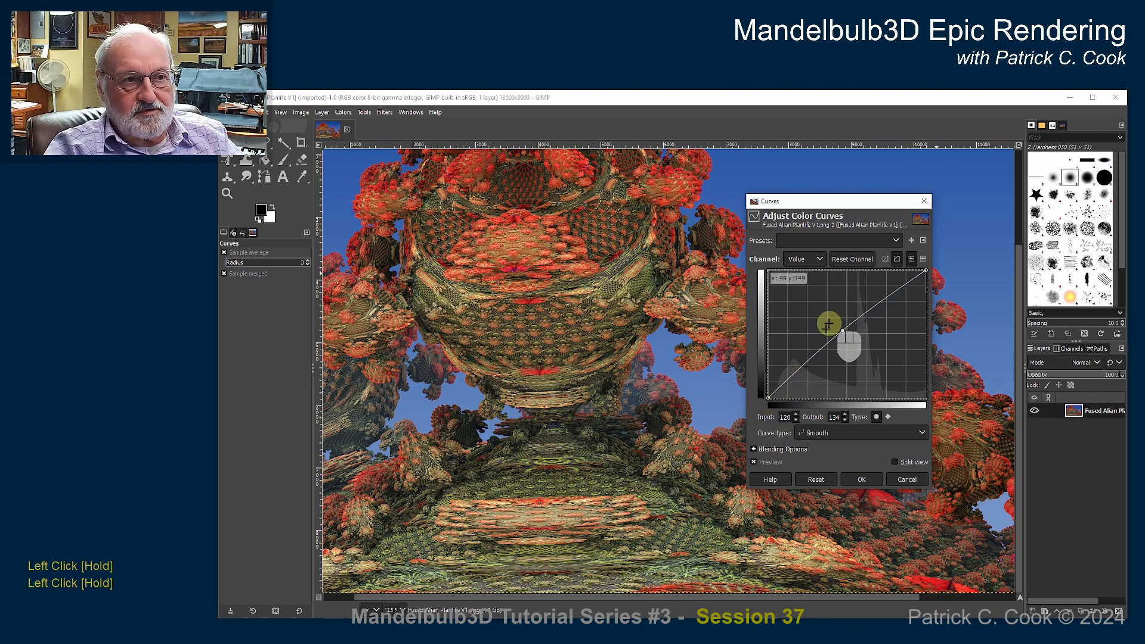
- Try a strong midtone lift to about input 98, output 166, and bring the curve point back to about input 126, output 128
{"action": "left_click_drag", "start_coordinate": [839, 329], "coordinate": [829, 315]}
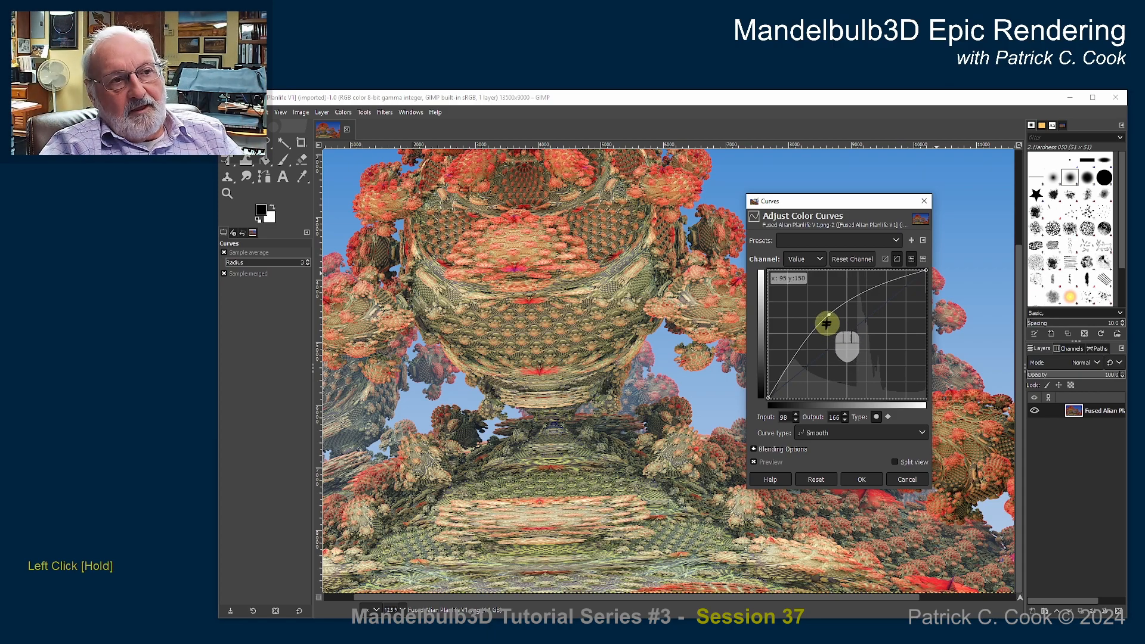
{"action": "left_click_drag", "start_coordinate": [830, 318], "coordinate": [841, 326]}
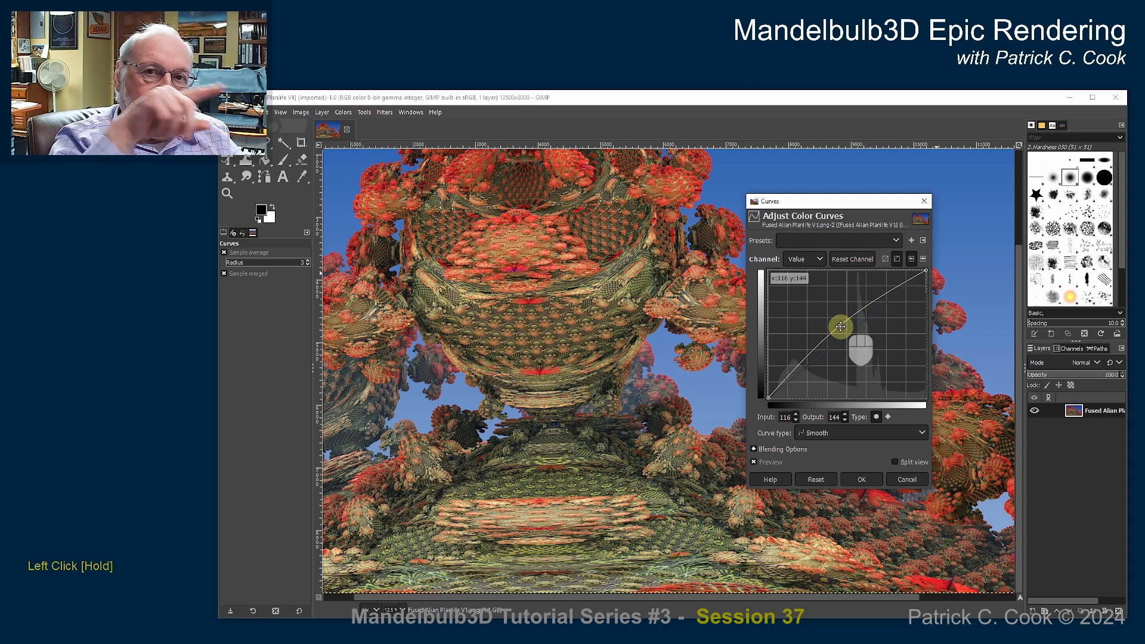
{"action": "left_click_drag", "start_coordinate": [841, 326], "coordinate": [846, 333]}
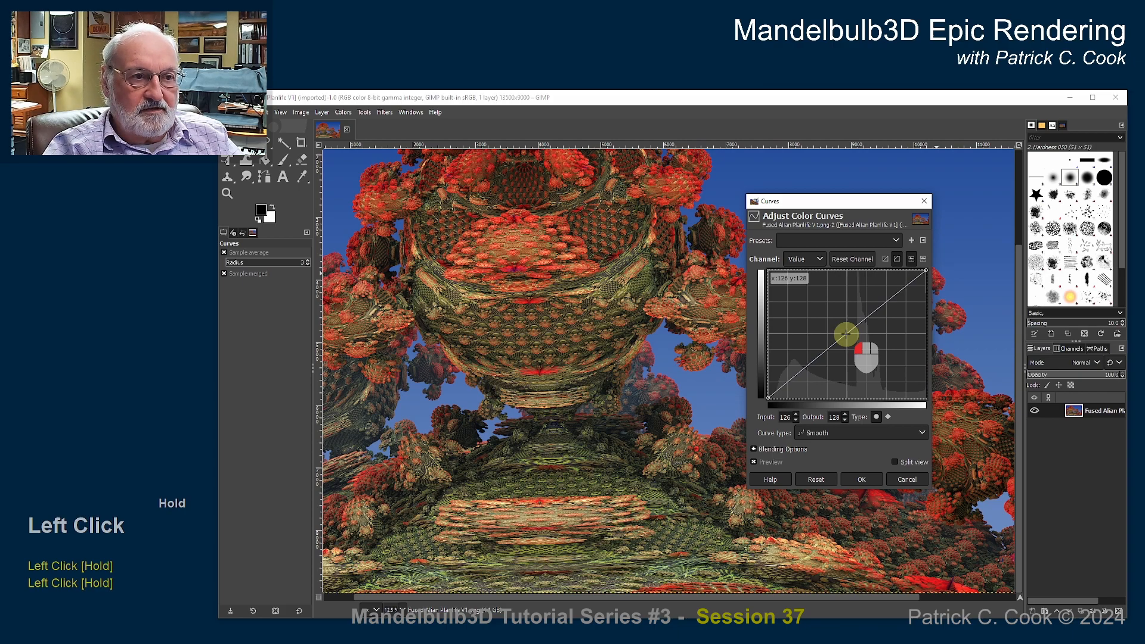
- Lift the midtones moderately by fine-tuning the Value curve's point to about input 115, output 143
{"action": "left_click_drag", "start_coordinate": [845, 334], "coordinate": [841, 327]}
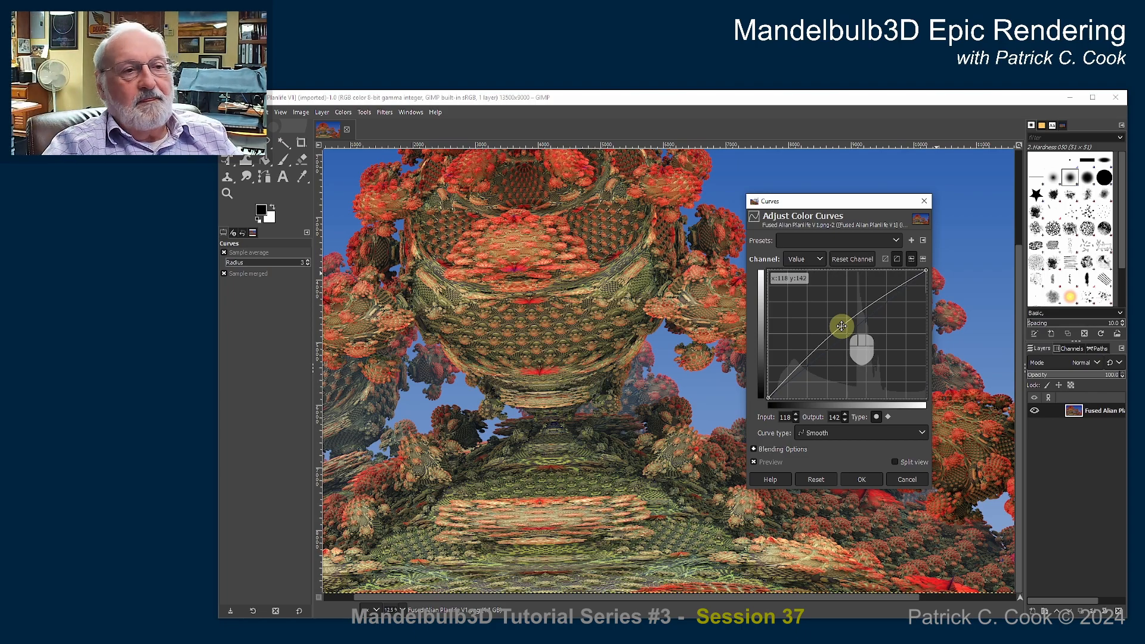
{"action": "left_click_drag", "start_coordinate": [840, 327], "coordinate": [840, 326]}
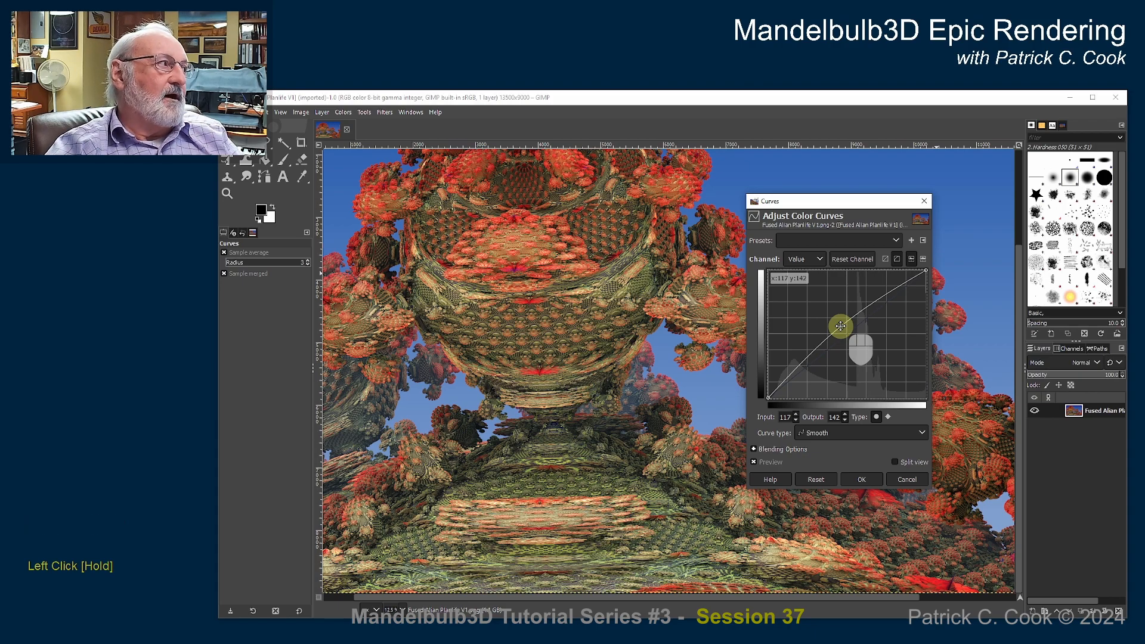
{"action": "left_click_drag", "start_coordinate": [840, 326], "coordinate": [828, 329]}
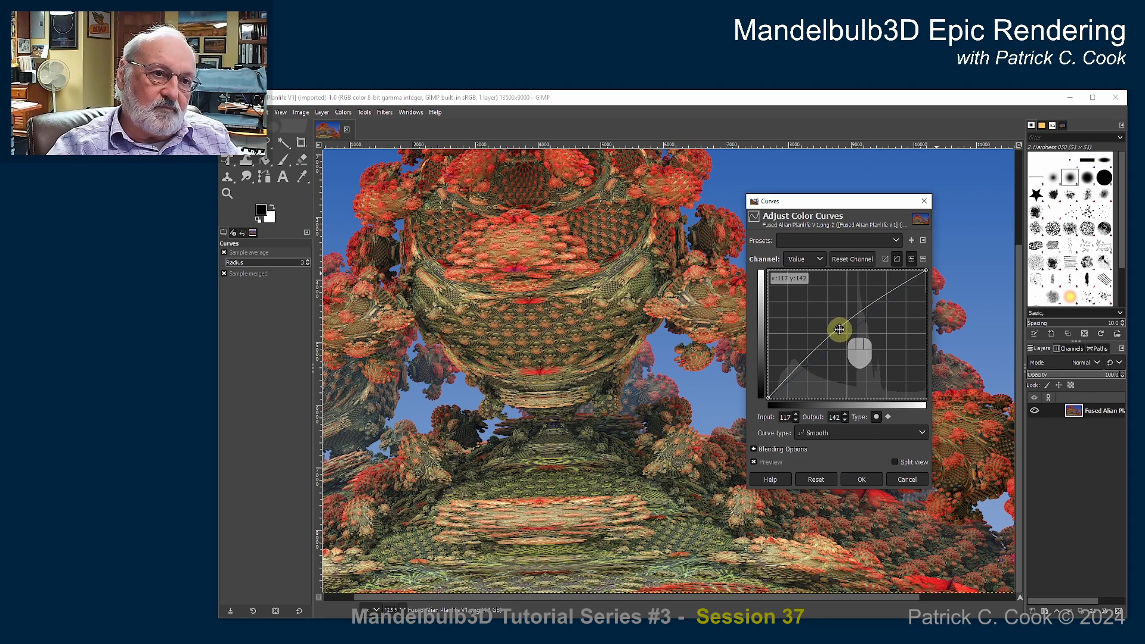
{"action": "left_click_drag", "start_coordinate": [840, 334], "coordinate": [839, 326]}
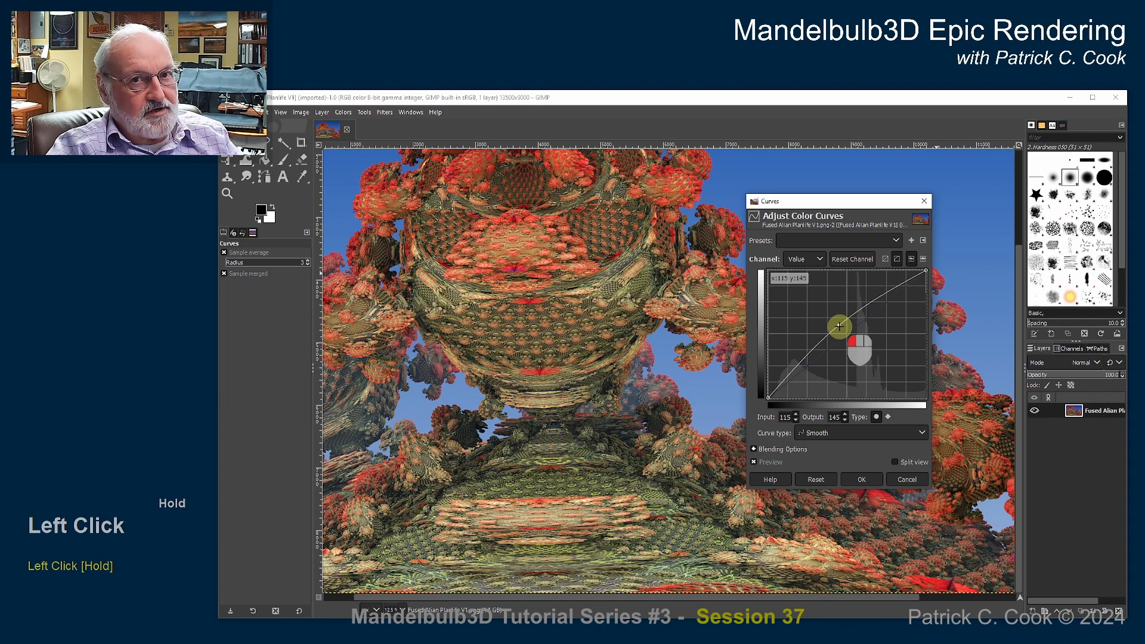
{"action": "left_click_drag", "start_coordinate": [839, 326], "coordinate": [839, 327]}
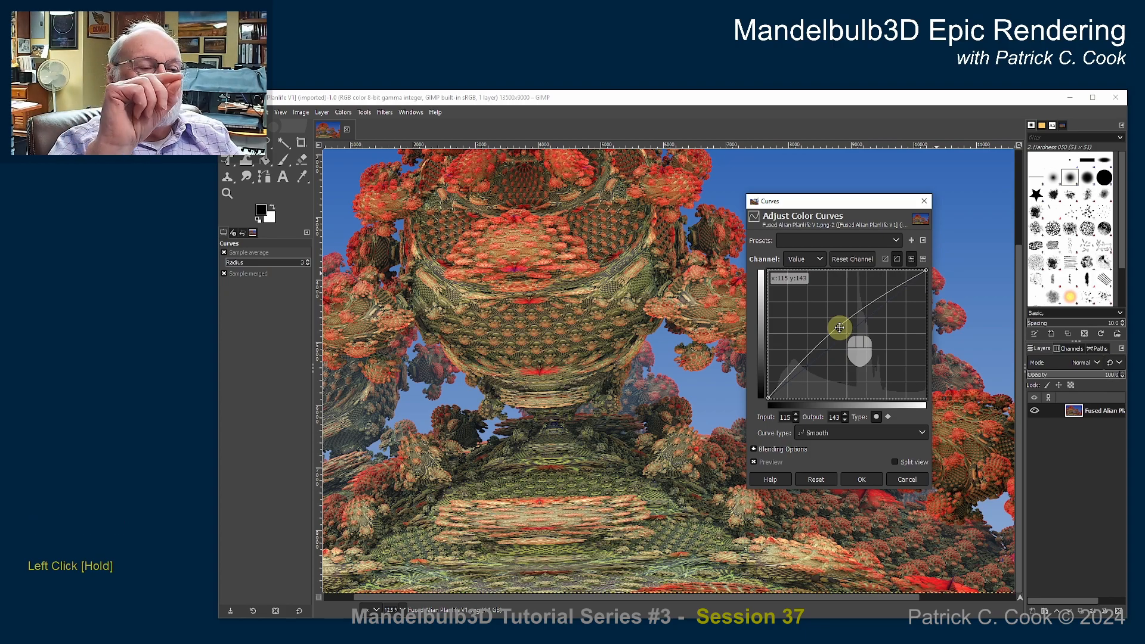
{"action": "left_click_drag", "start_coordinate": [839, 327], "coordinate": [839, 328]}
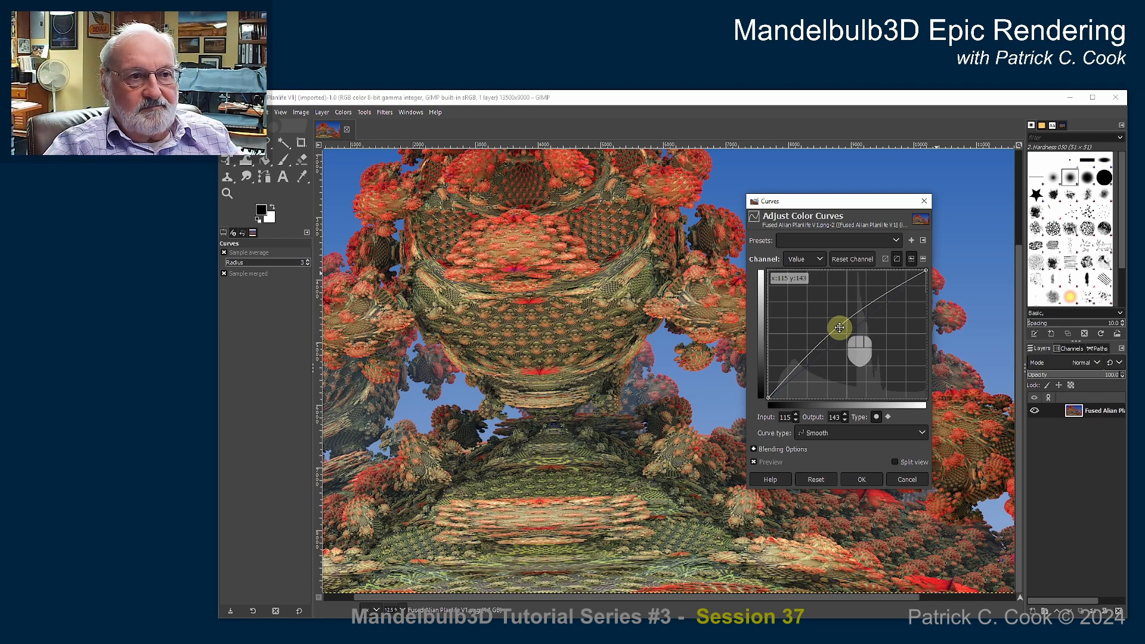
- Try darkening the midtones to about input 163, output 89, and brightening them to about input 99, output 156
{"action": "left_click_drag", "start_coordinate": [839, 328], "coordinate": [869, 355]}
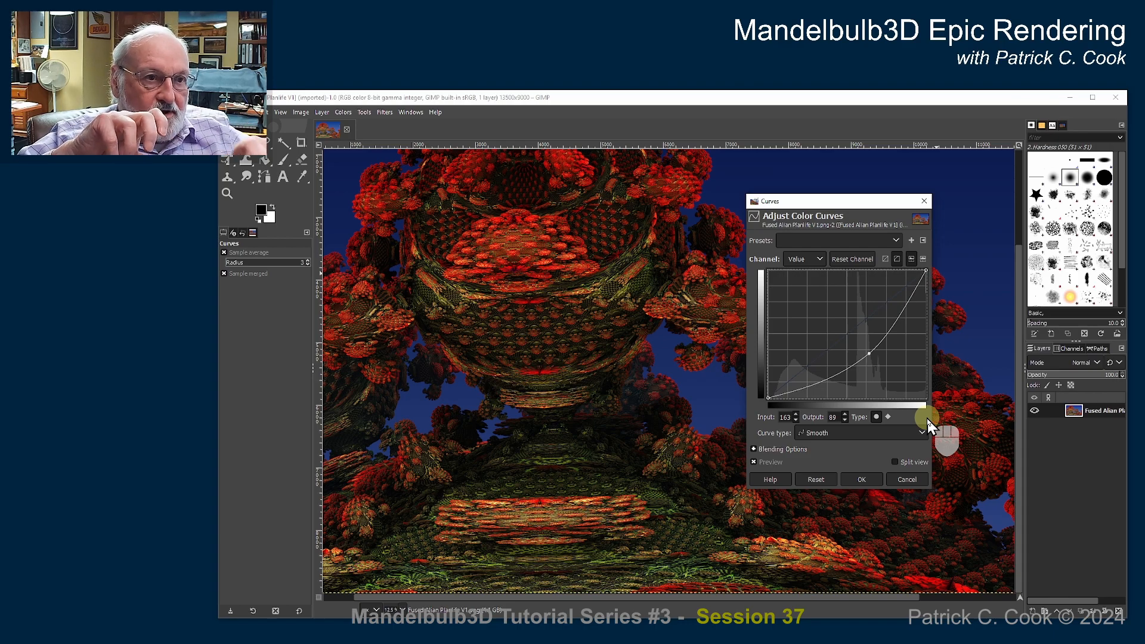
{"action": "left_click", "coordinate": [868, 353]}
{"action": "left_click_drag", "start_coordinate": [868, 353], "coordinate": [830, 320]}
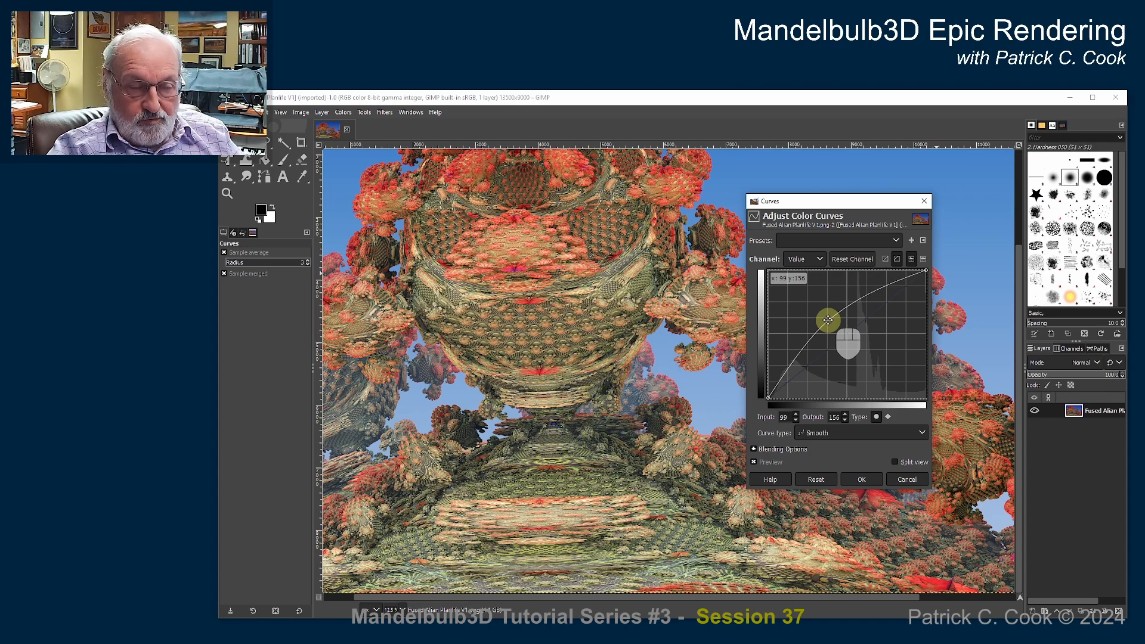
- Set the Value curve's midtone point to about input 122, output 133, and apply the curves adjustment
{"action": "mouse_move", "coordinate": [828, 320]}
{"action": "left_mouse_down"}
{"action": "mouse_move", "coordinate": [879, 373]}
{"action": "mouse_move", "coordinate": [795, 291]}
{"action": "mouse_move", "coordinate": [843, 332]}
{"action": "left_mouse_up"}
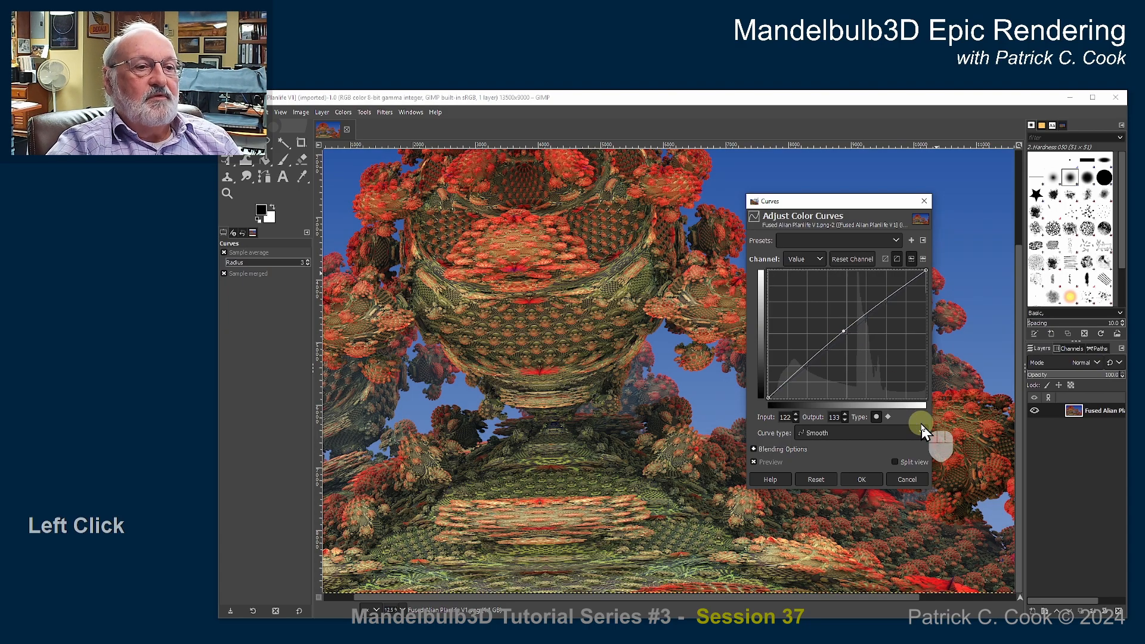
{"action": "left_click", "coordinate": [865, 480]}
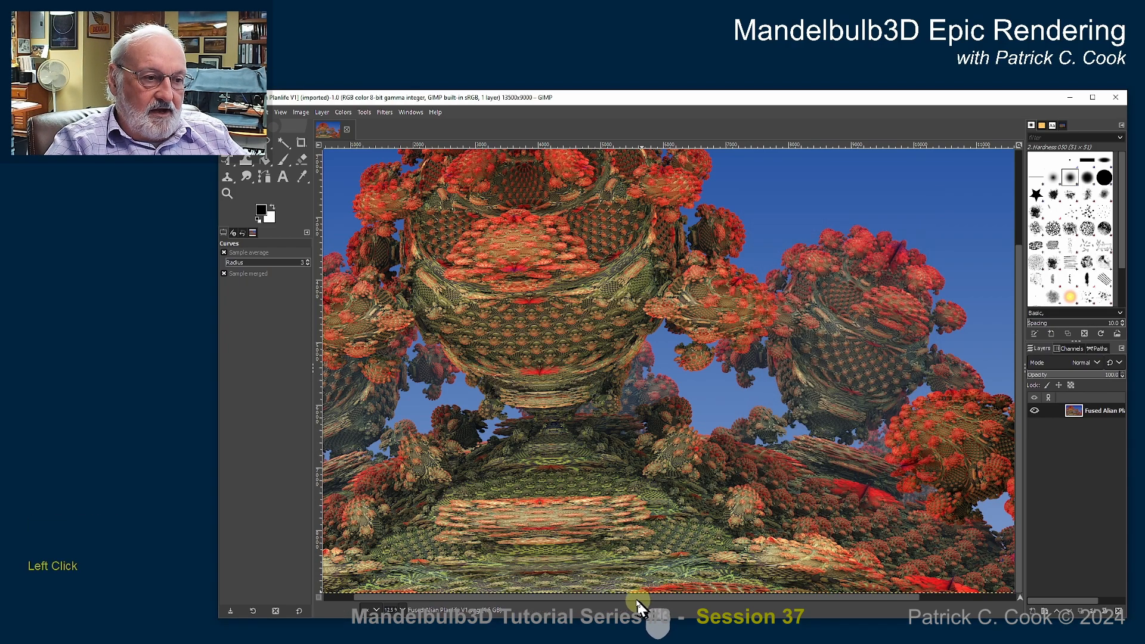
{"action": "mouse_move", "coordinate": [634, 602]}
{"action": "left_mouse_down"}
{"action": "mouse_move", "coordinate": [758, 605]}
{"action": "mouse_move", "coordinate": [614, 597]}
{"action": "left_mouse_up"}
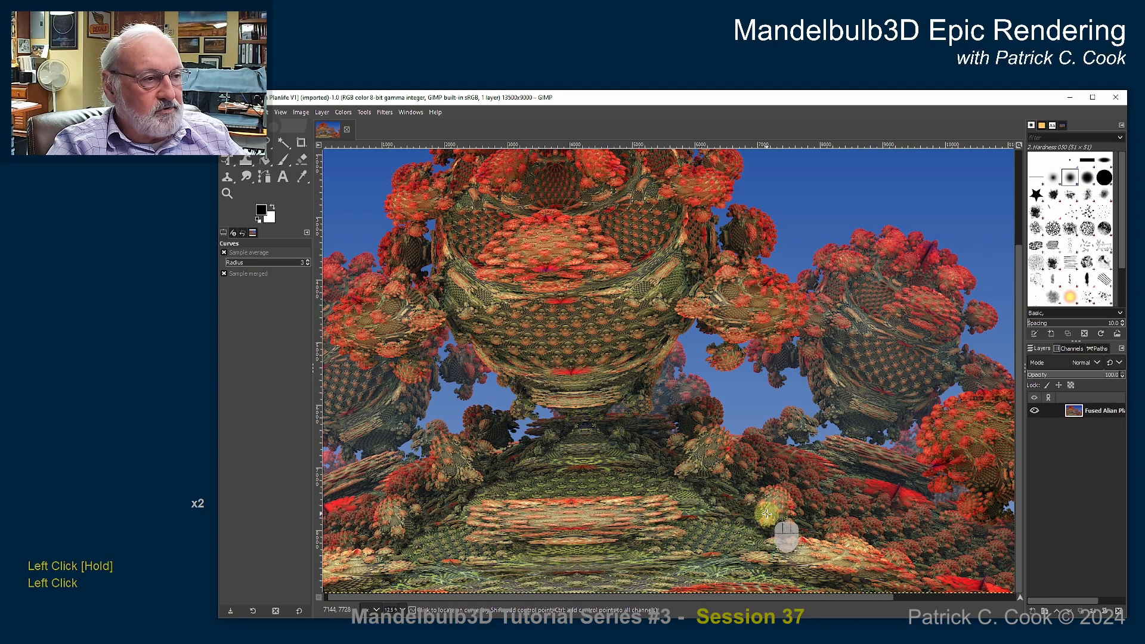
{"action": "mouse_move", "coordinate": [765, 520]}
{"action": "left_mouse_down"}
{"action": "mouse_move", "coordinate": [758, 512]}
{"action": "mouse_move", "coordinate": [802, 469]}
{"action": "mouse_move", "coordinate": [680, 381]}
{"action": "mouse_move", "coordinate": [865, 366]}
{"action": "mouse_move", "coordinate": [858, 425]}
{"action": "mouse_move", "coordinate": [875, 428]}
{"action": "mouse_move", "coordinate": [861, 436]}
{"action": "left_mouse_up"}
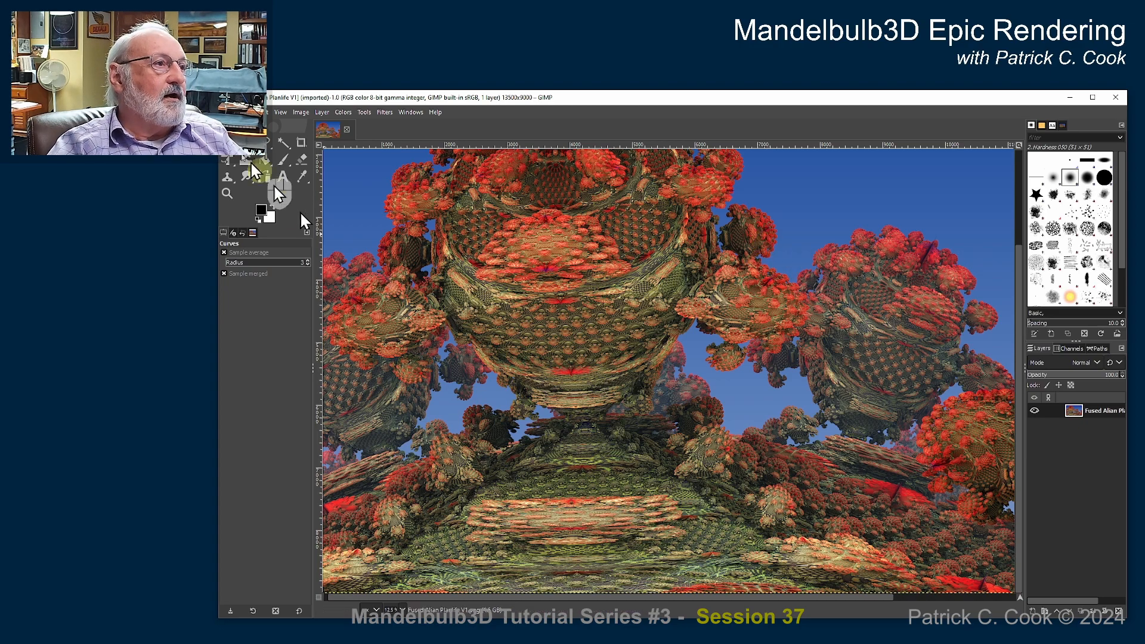
- Save the image under the new name "Fused Alian Planlife GIMP Processed V1.xcf" in the Big Render Projects folder
{"action": "left_click", "coordinate": [260, 112]}
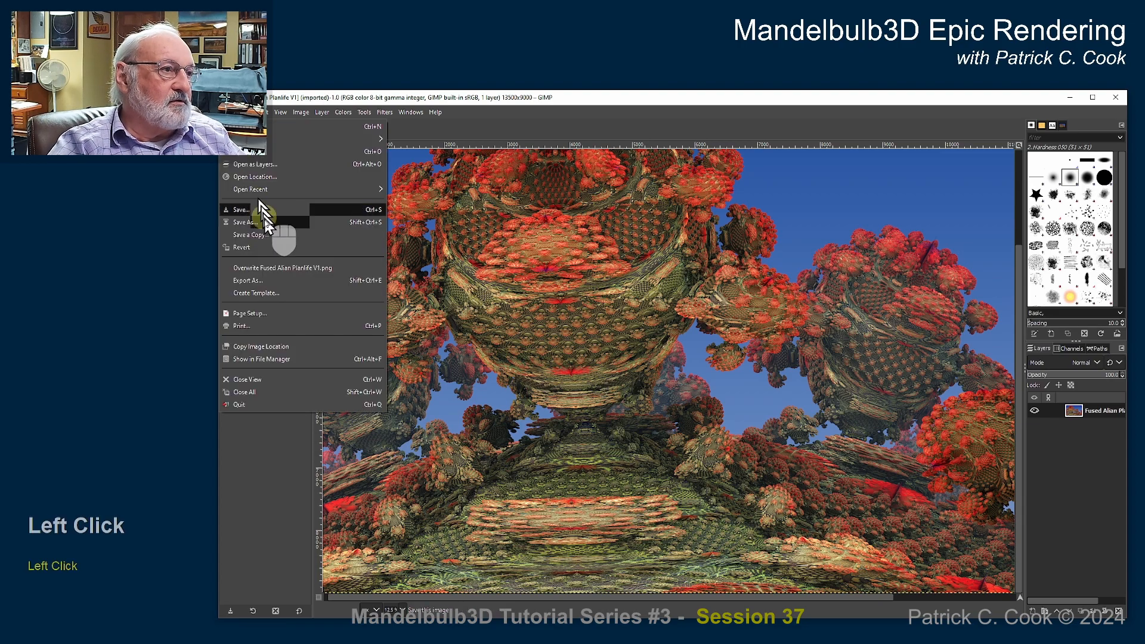
{"action": "left_click", "coordinate": [249, 222]}
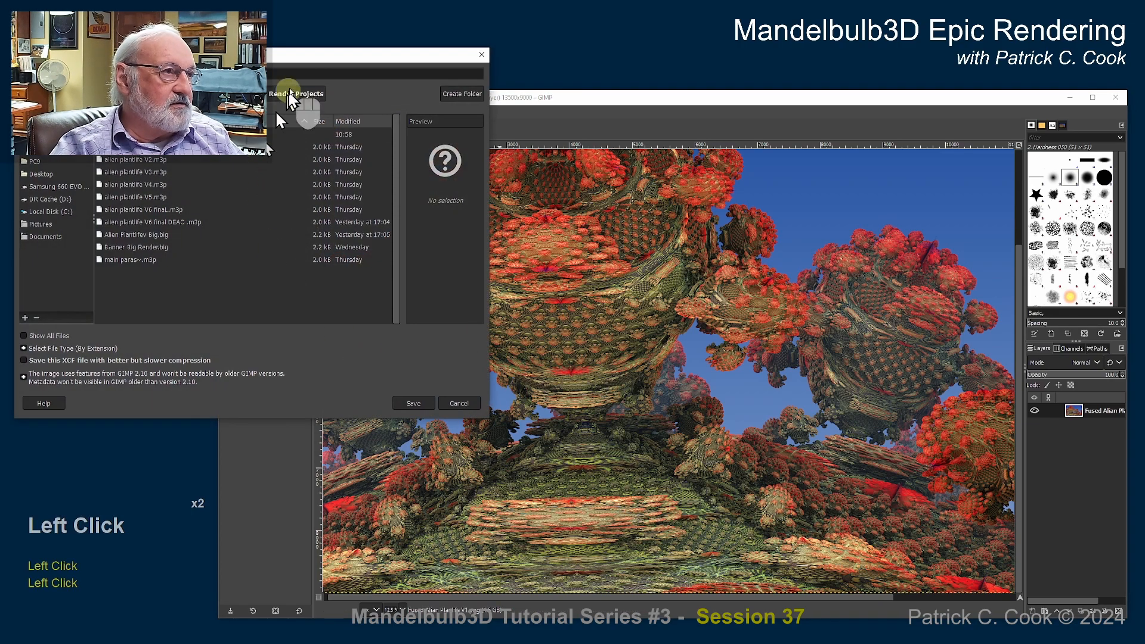
{"action": "left_click_drag", "start_coordinate": [301, 66], "coordinate": [567, 155]}
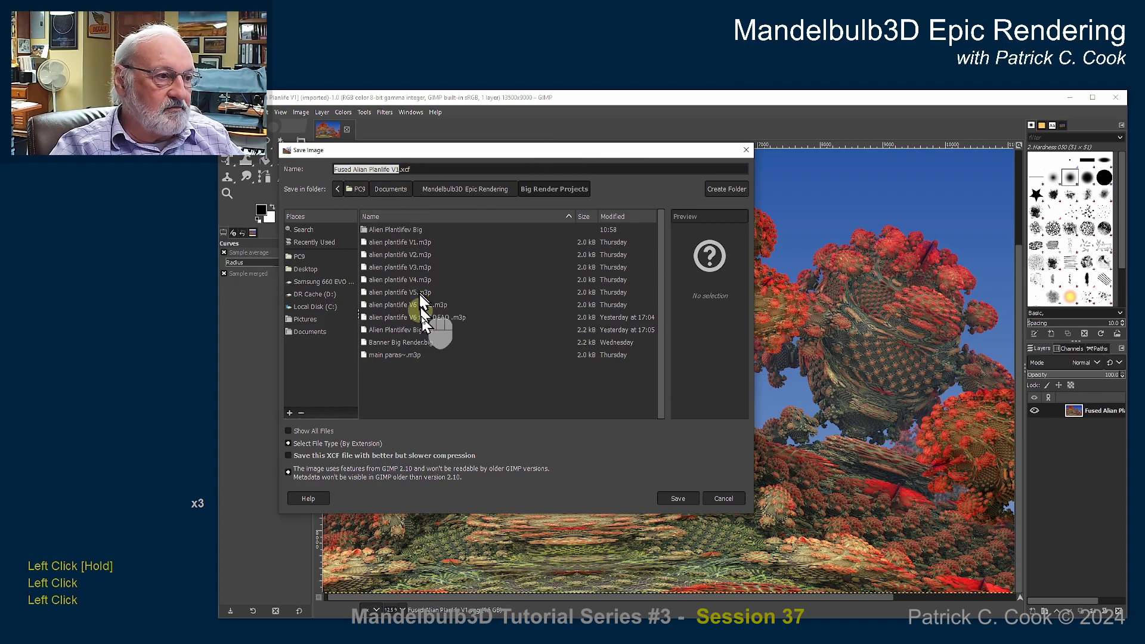
{"action": "left_click", "coordinate": [397, 171]}
{"action": "left_click", "coordinate": [397, 172]}
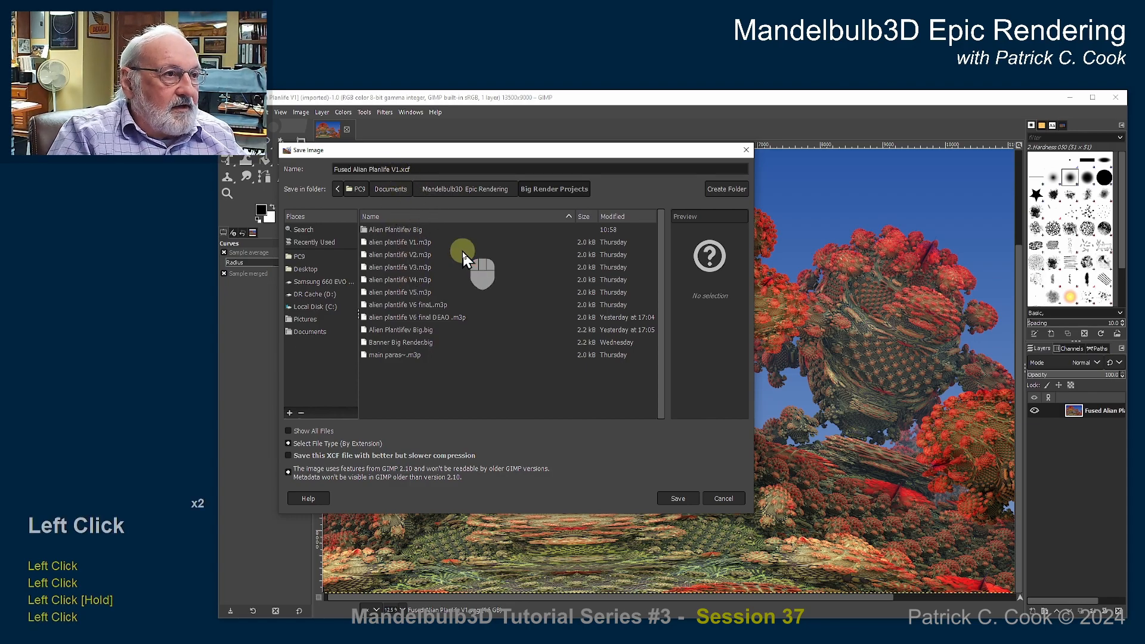
{"action": "key", "text": "Delete"}
{"action": "key", "text": "Delete"}
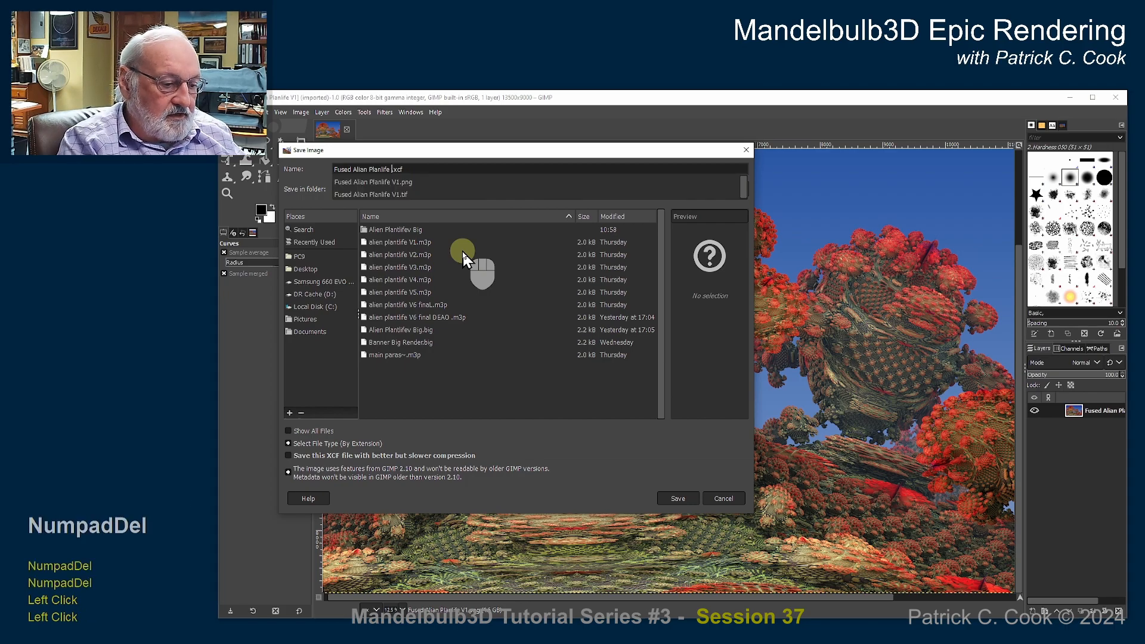
{"action": "type", "text": "GI"}
{"action": "type", "text": "MP Proce"}
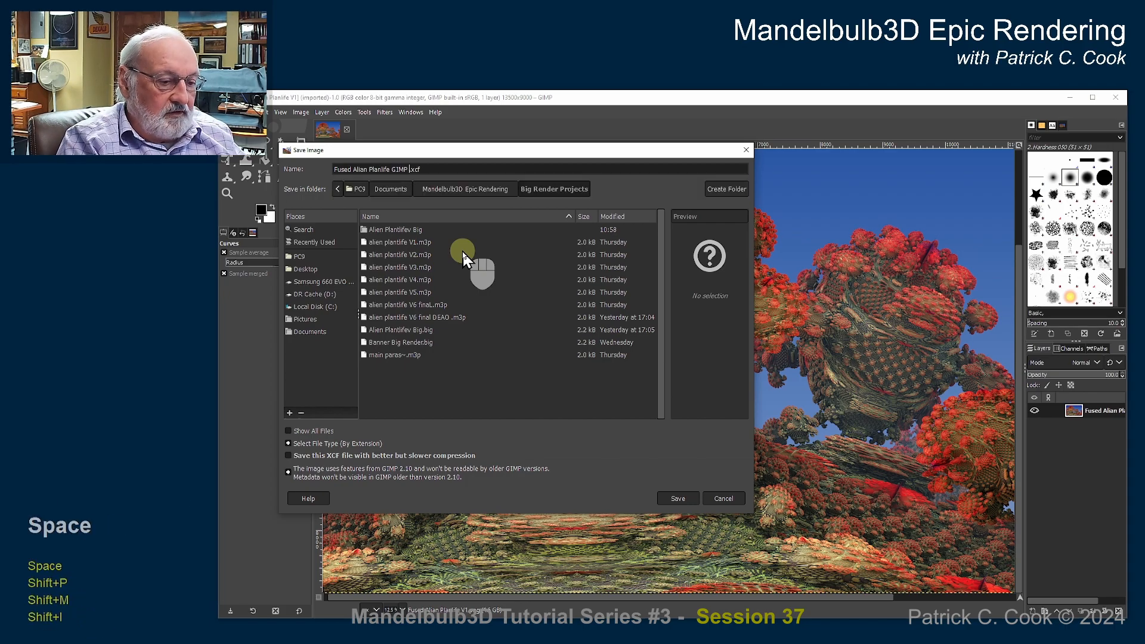
{"action": "type", "text": "ssed"}
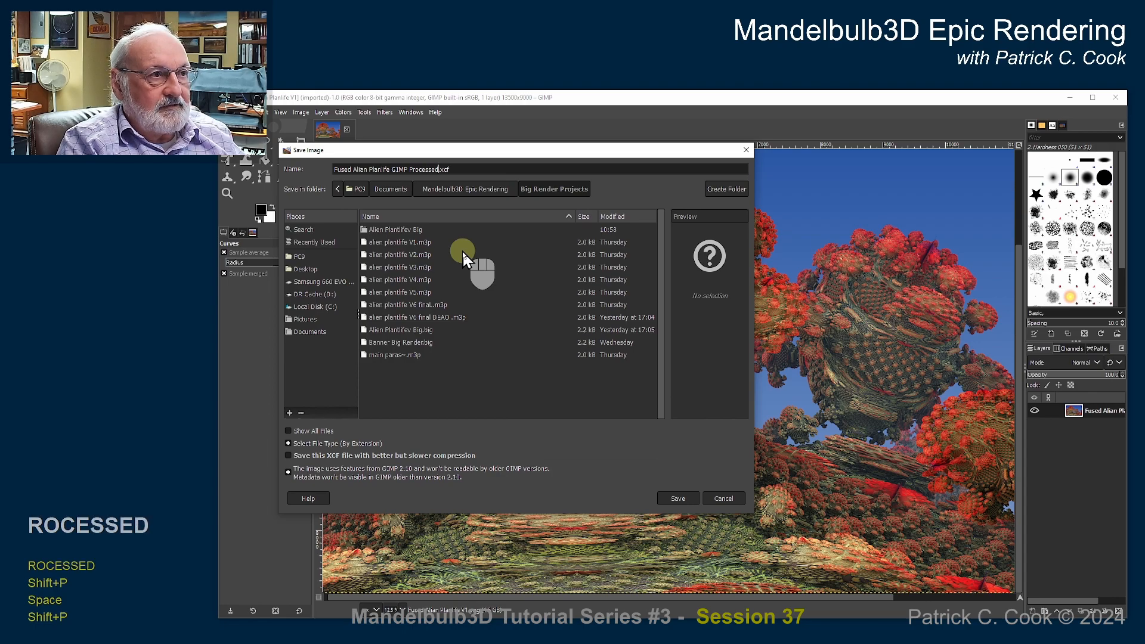
{"action": "type", "text": " V1"}
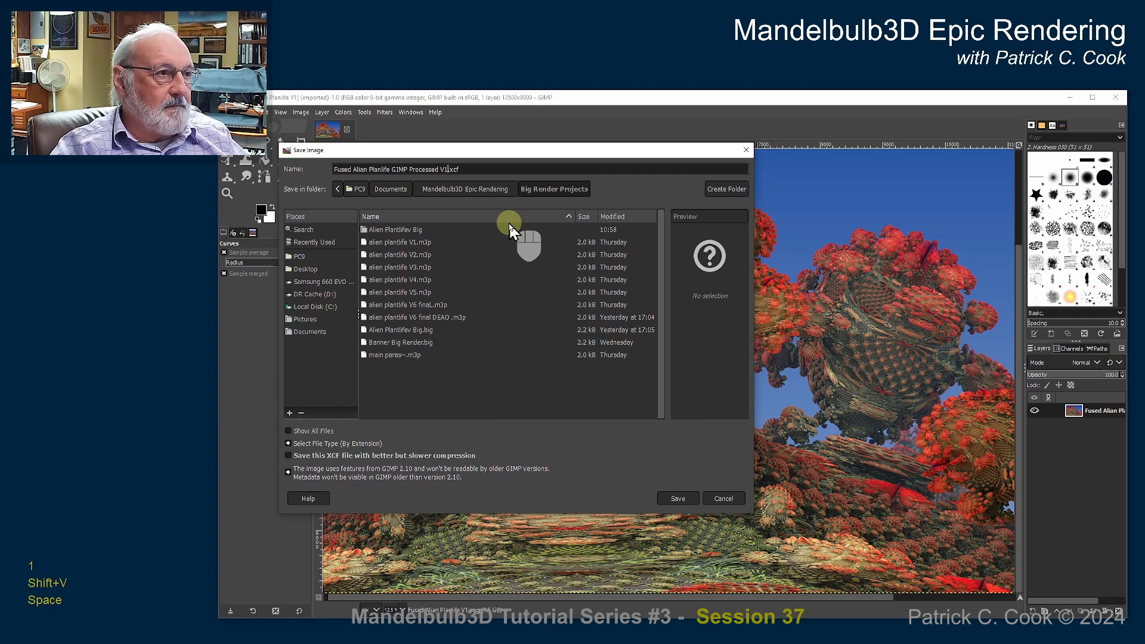
{"action": "left_click", "coordinate": [683, 499]}
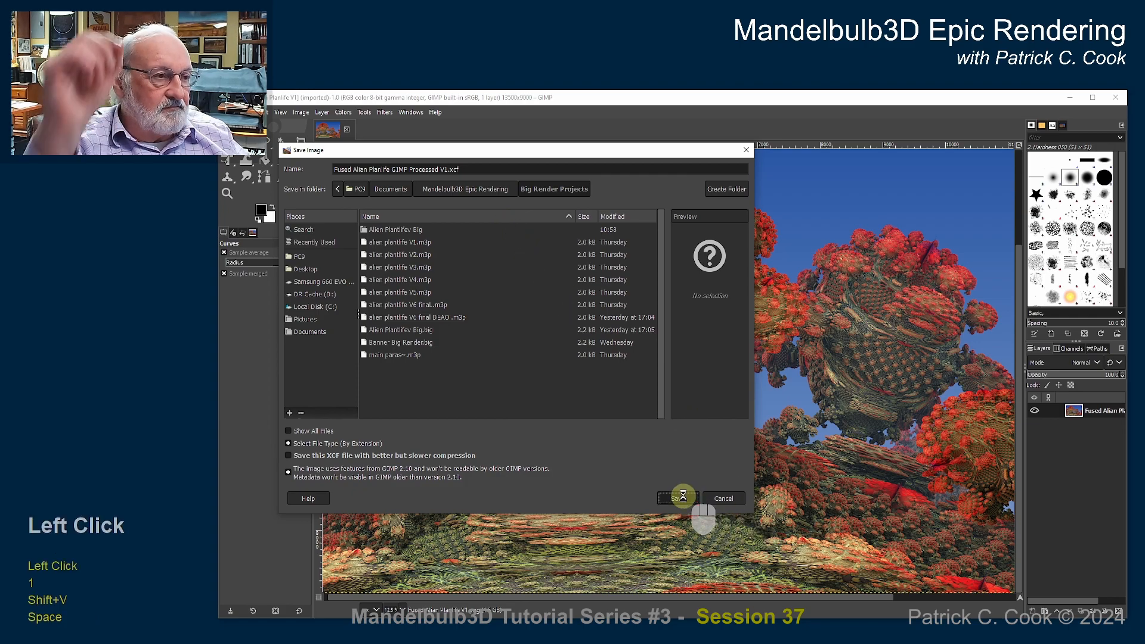